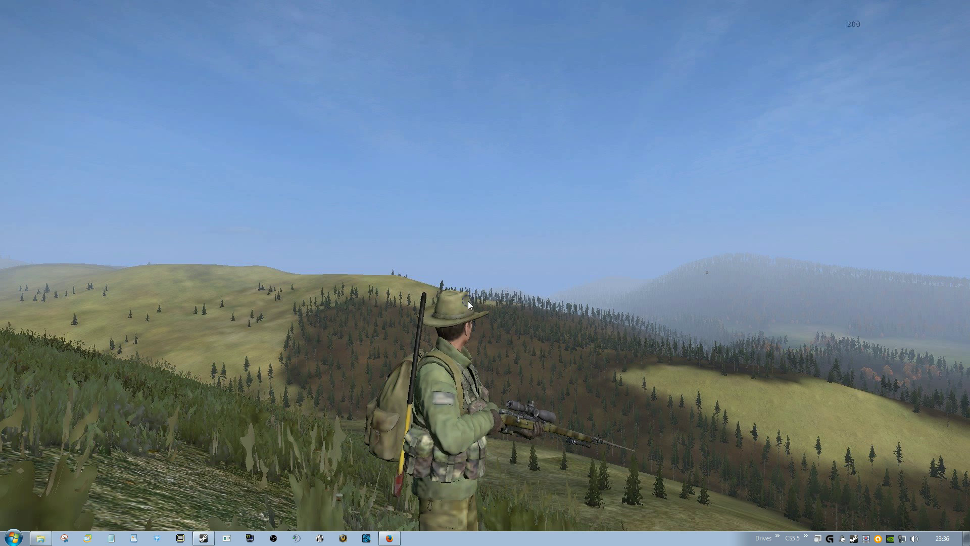
Switch to the BattlEye Explorer window and view the existing 172 KB BEClient.dll dated 07/03/2014
click(40, 538)
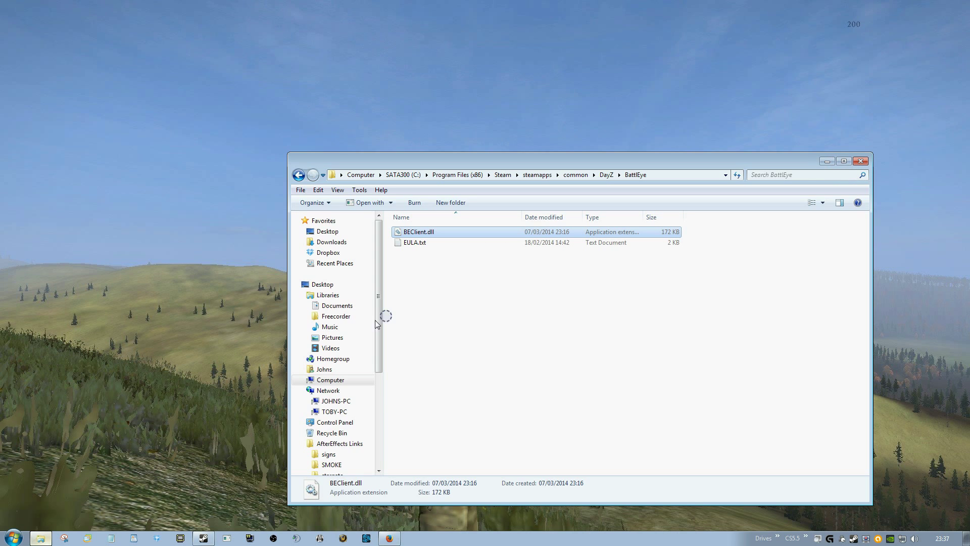
click(389, 538)
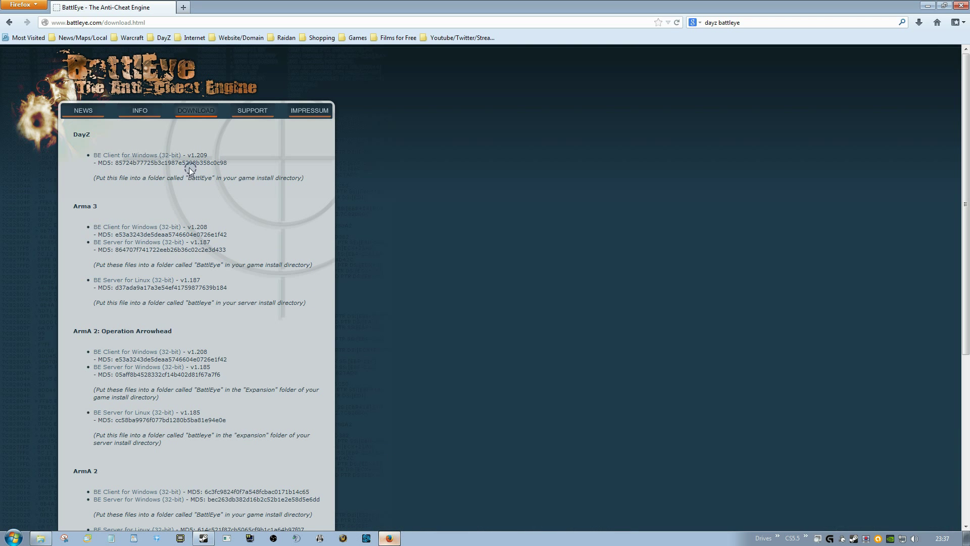
click(150, 154)
click(84, 22)
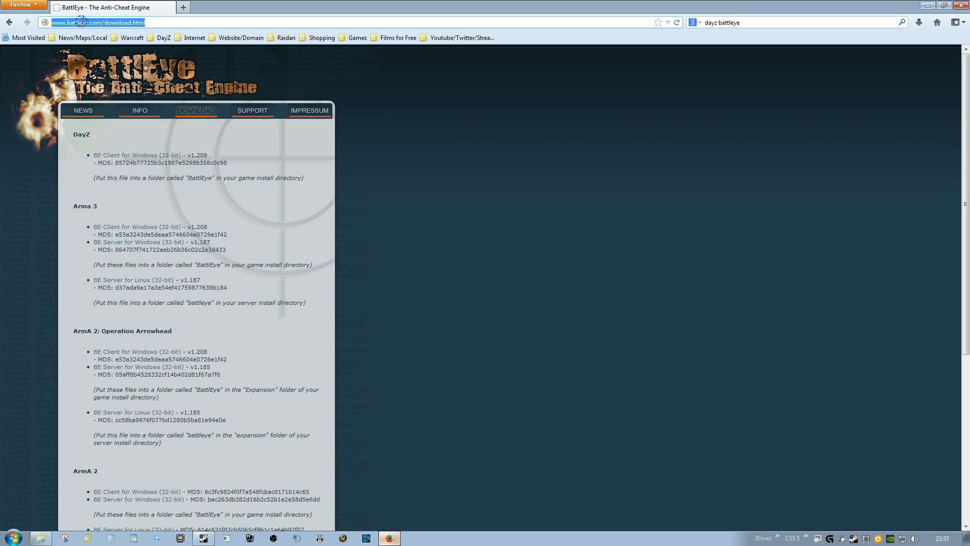
click(82, 21)
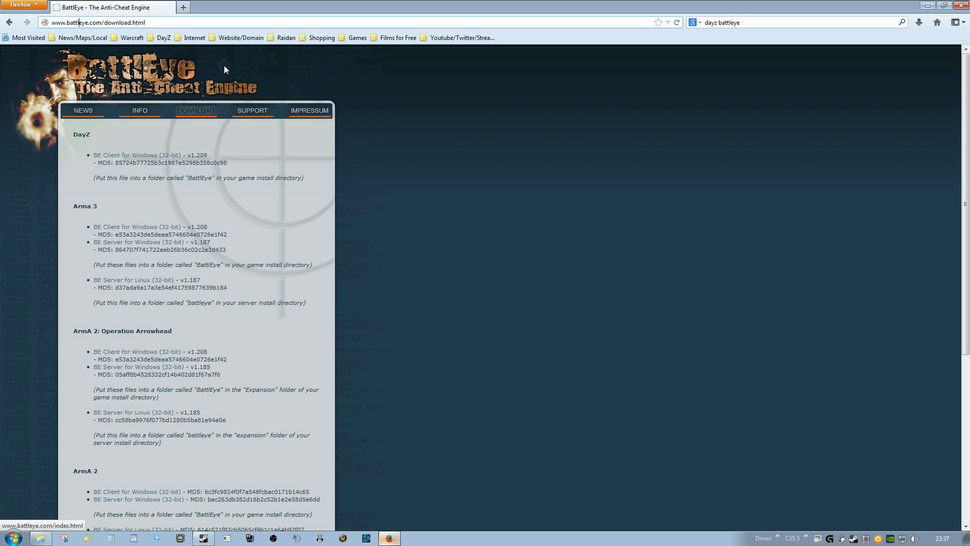
drag(104, 21, 207, 22)
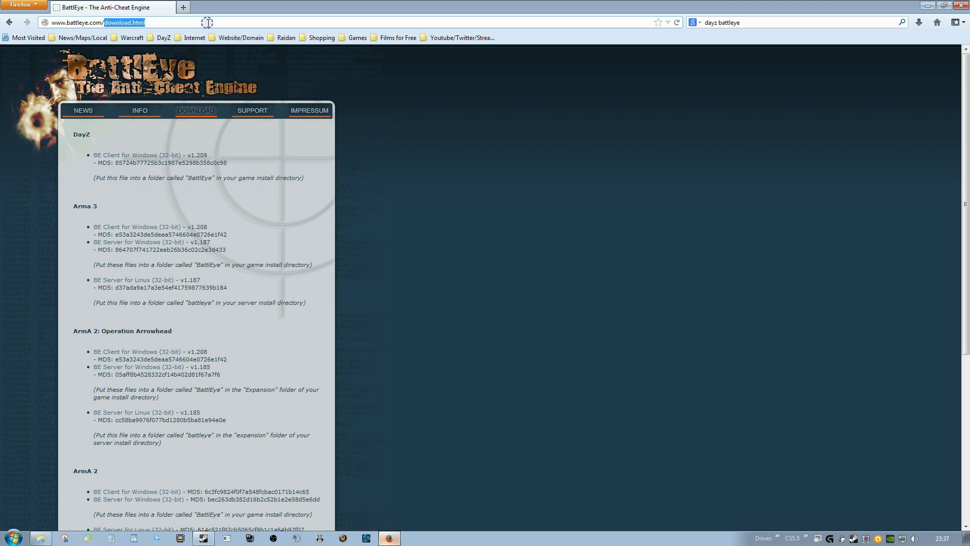
key(BackSpace)
key(Return)
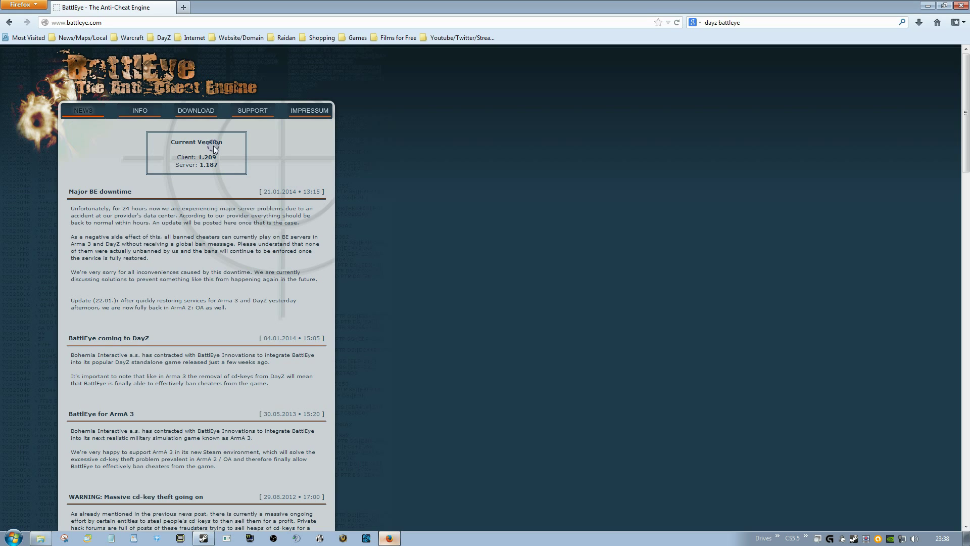
click(202, 113)
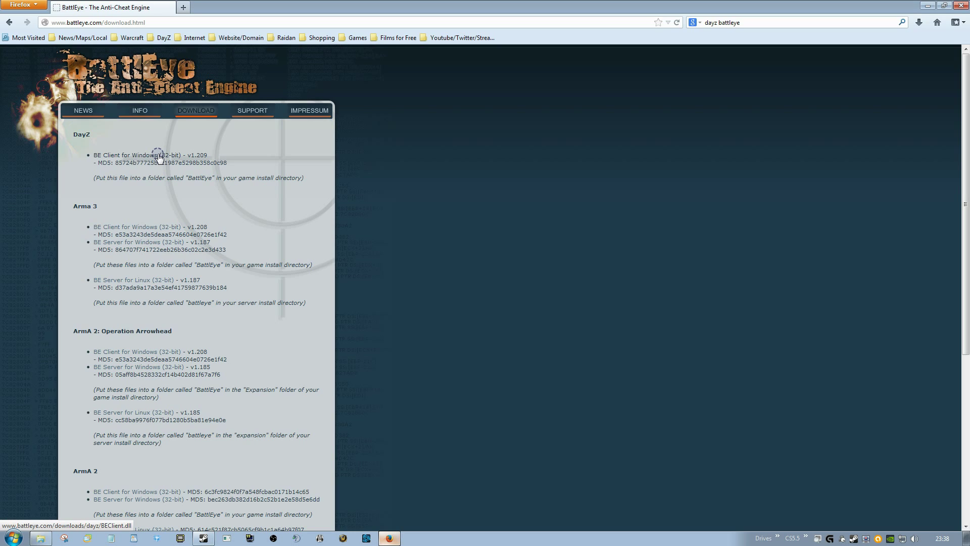
Save the DayZ BEClient.dll from battleye.com and bring up its entry in the downloads list
click(160, 156)
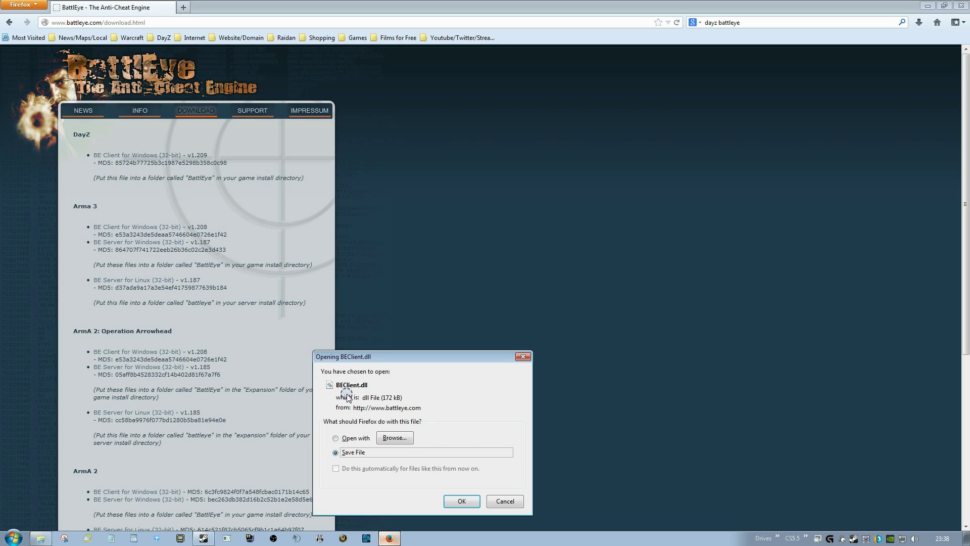
click(459, 503)
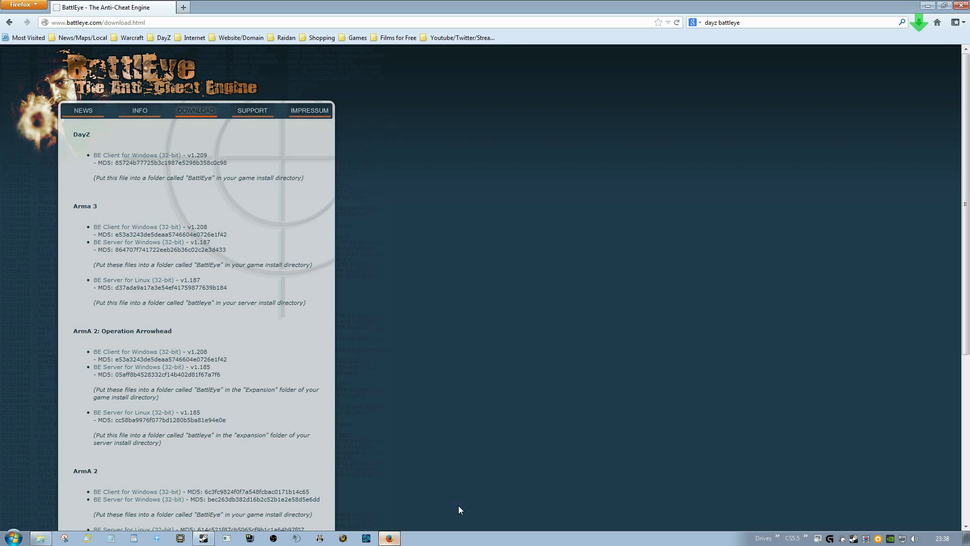
click(921, 21)
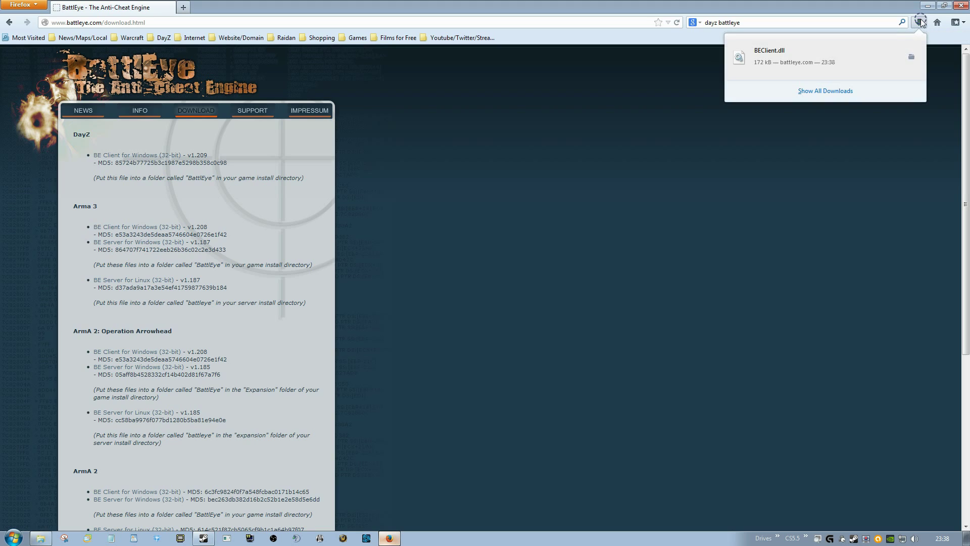
mouse_move(805, 57)
right_click(763, 62)
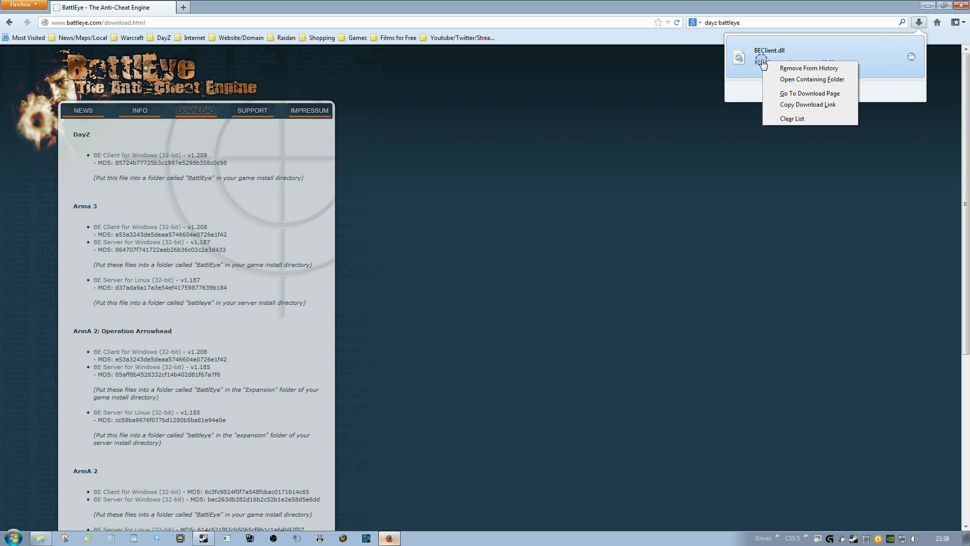
Copy the 172 KB BEClient.dll from Downloads and highlight version v1.209 on the page
click(799, 80)
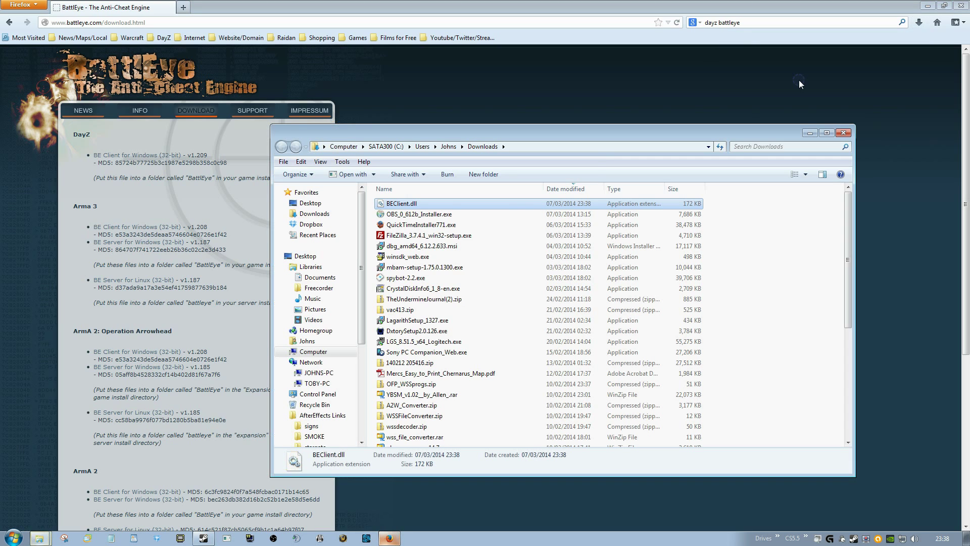
right_click(427, 203)
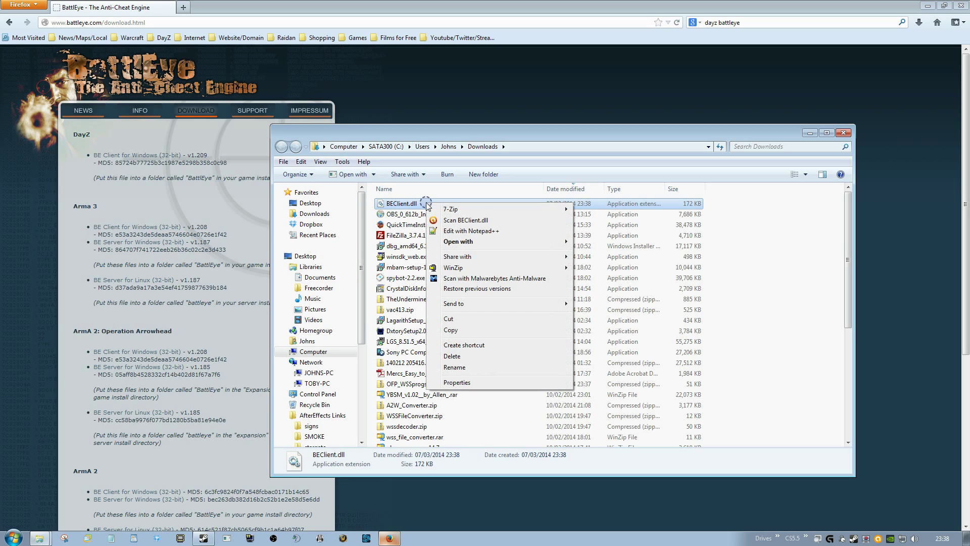
click(452, 332)
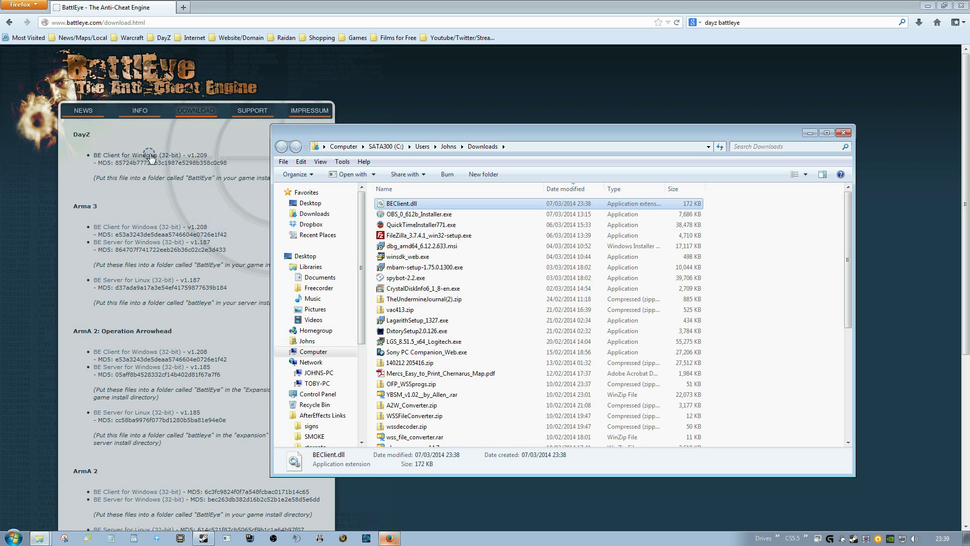
drag(186, 156, 215, 157)
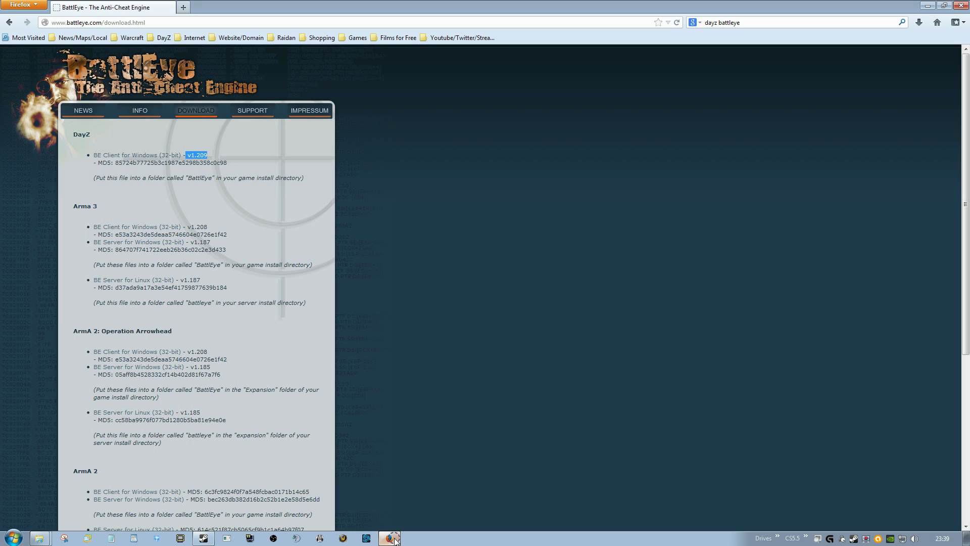
Paste the new BEClient.dll into the BattlEye folder, replacing the old copy
click(395, 538)
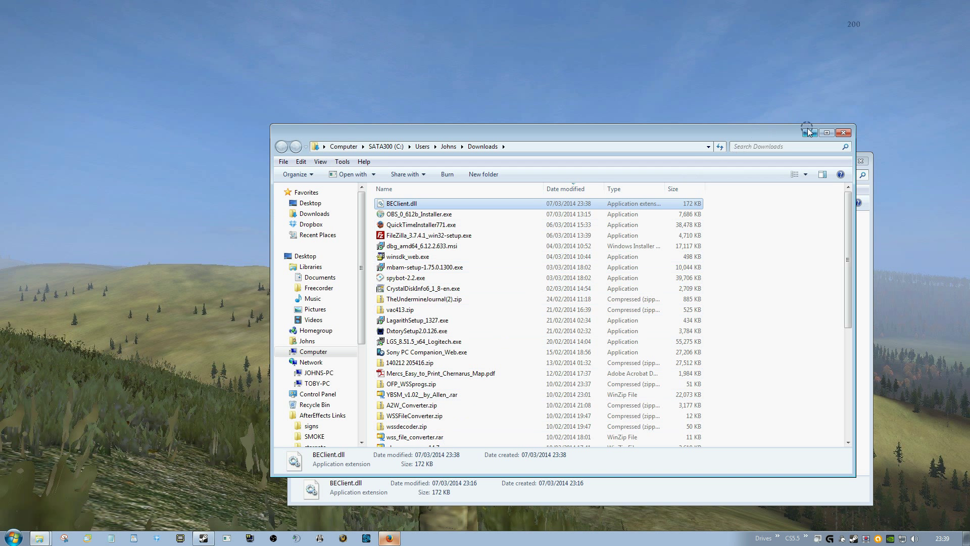
click(848, 135)
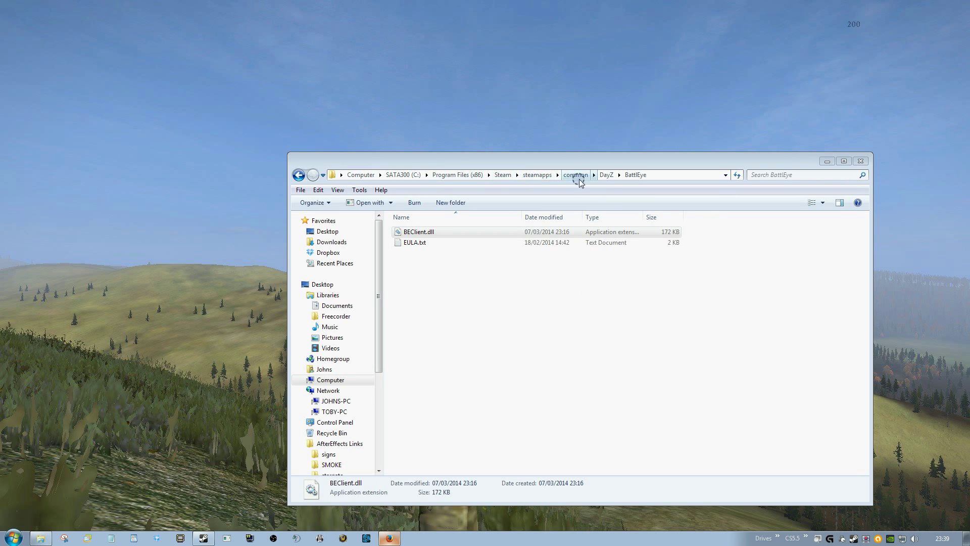
right_click(471, 340)
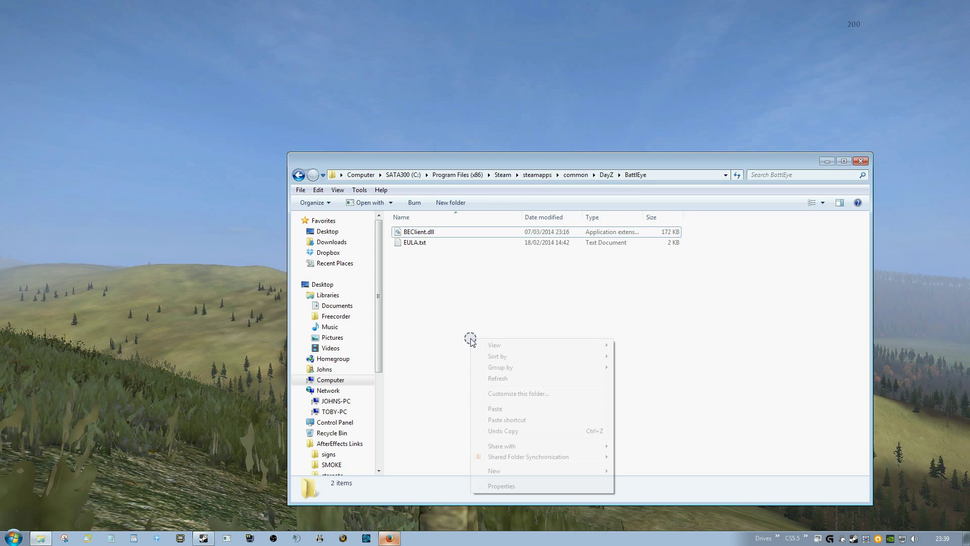
click(495, 408)
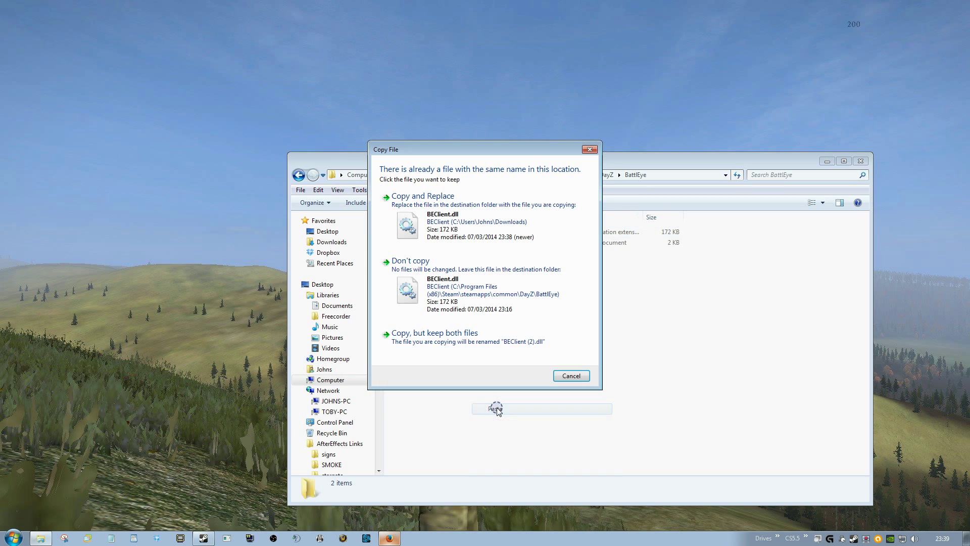
click(423, 204)
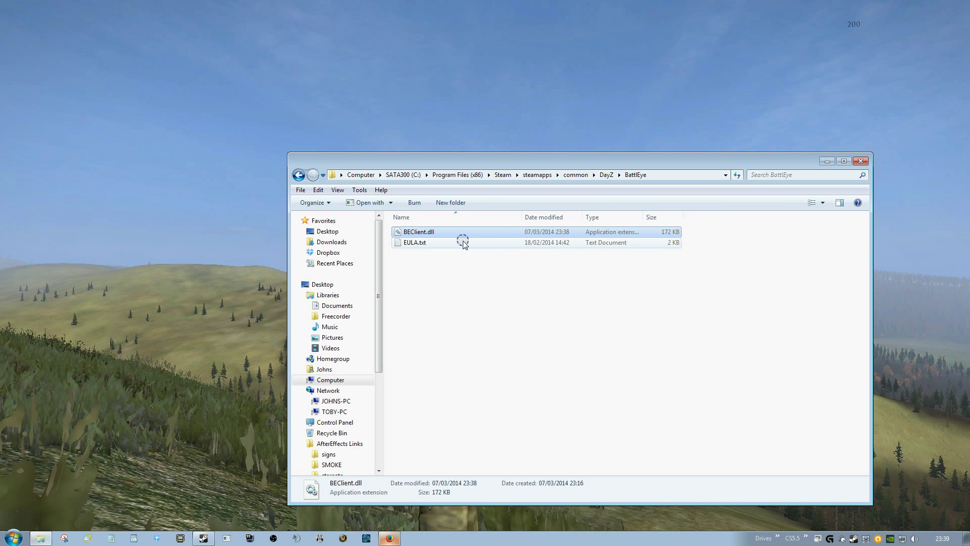
Dismiss the context menu and close the BattlEye Explorer window
right_click(450, 285)
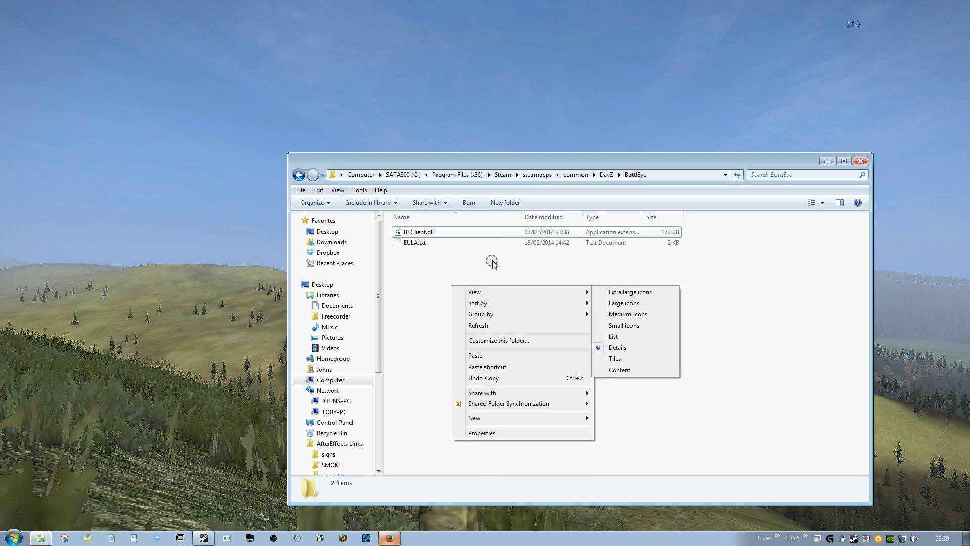
click(491, 232)
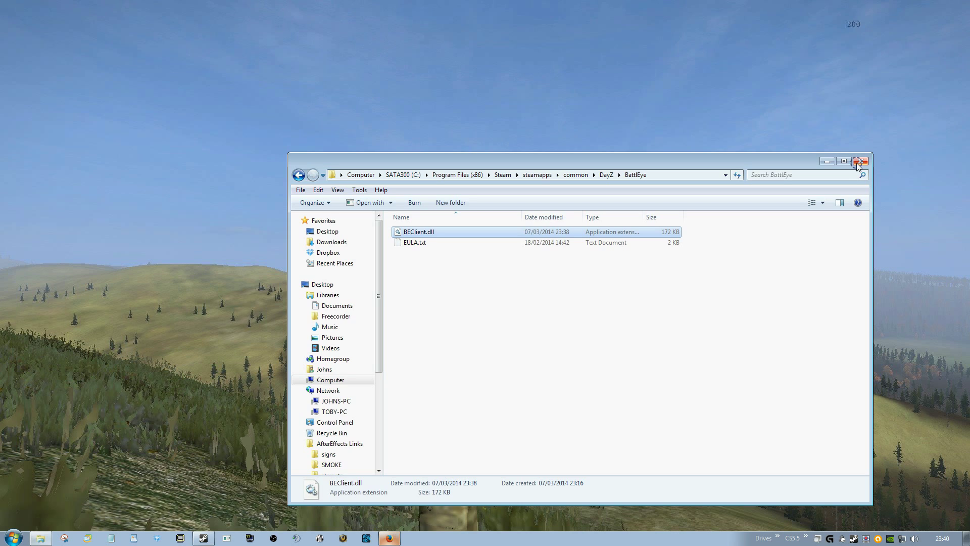
click(859, 161)
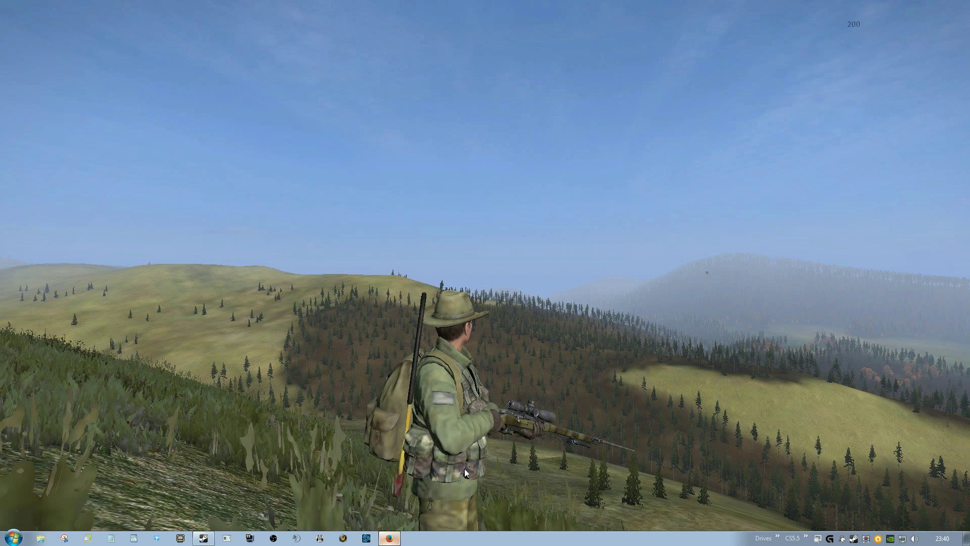